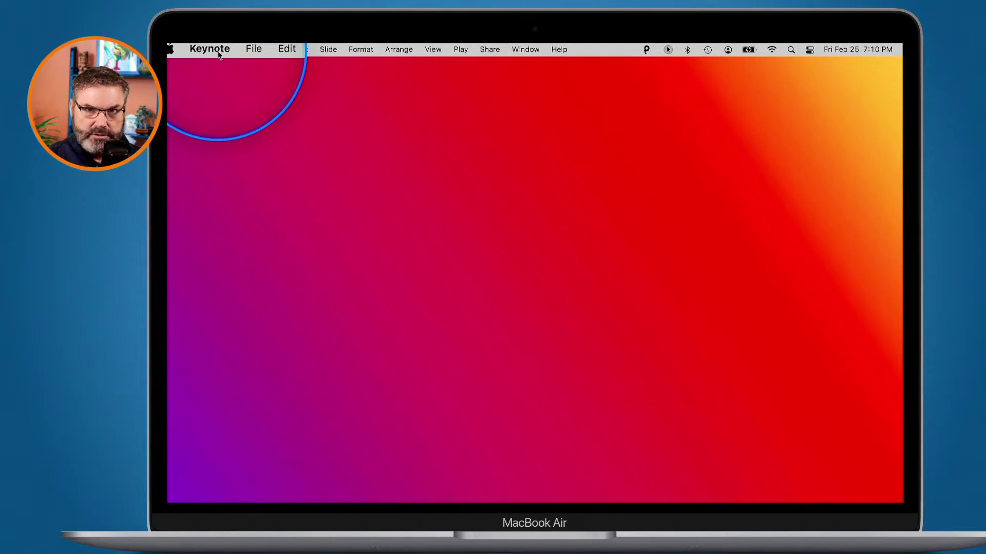
Step: Start a new presentation from the File menu and nudge the Choose a Theme window aside
click(244, 50)
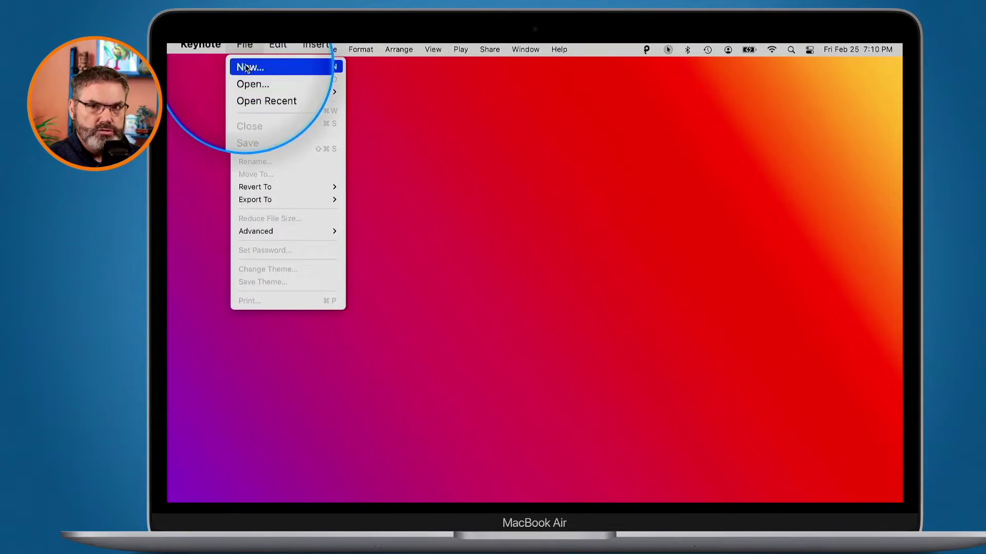
click(247, 66)
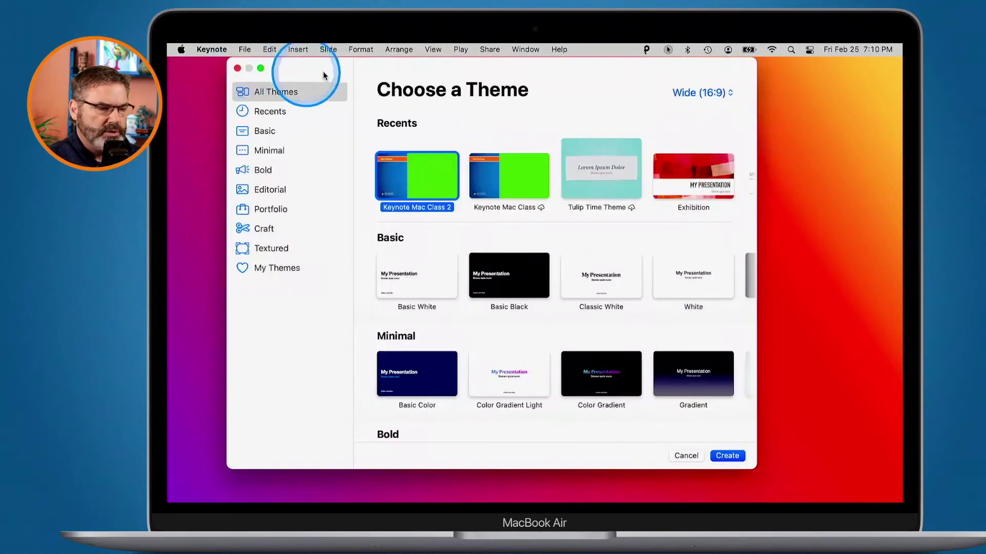
drag(330, 72, 359, 80)
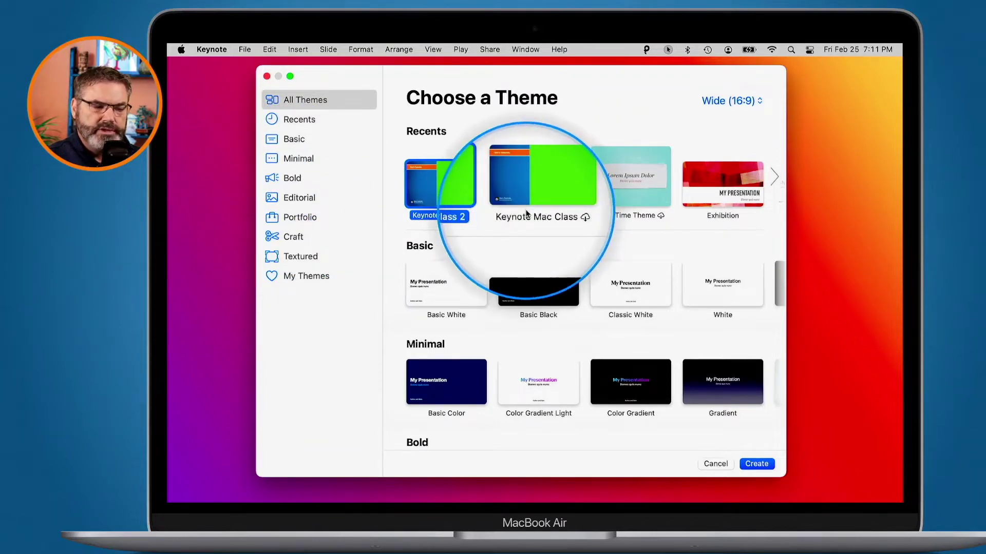
click(731, 105)
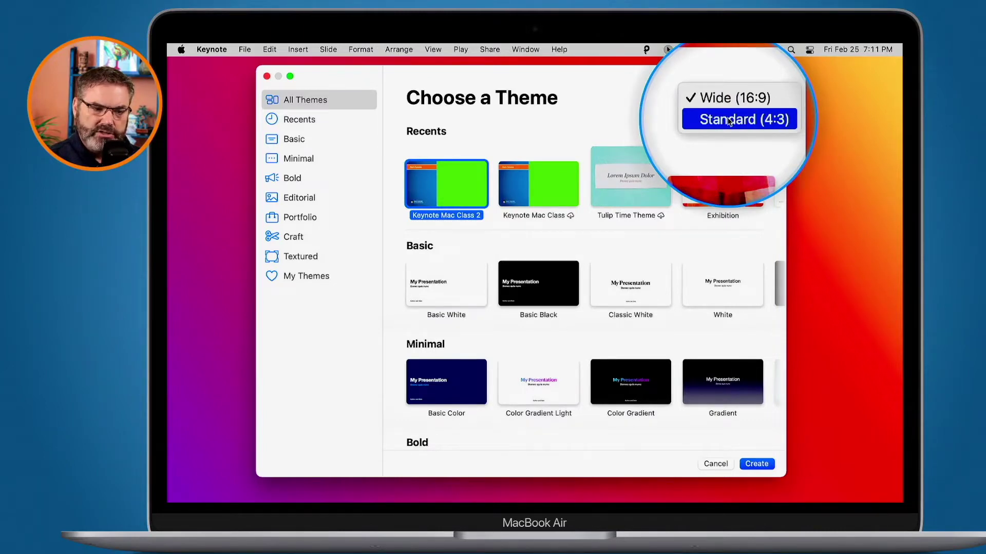
click(728, 120)
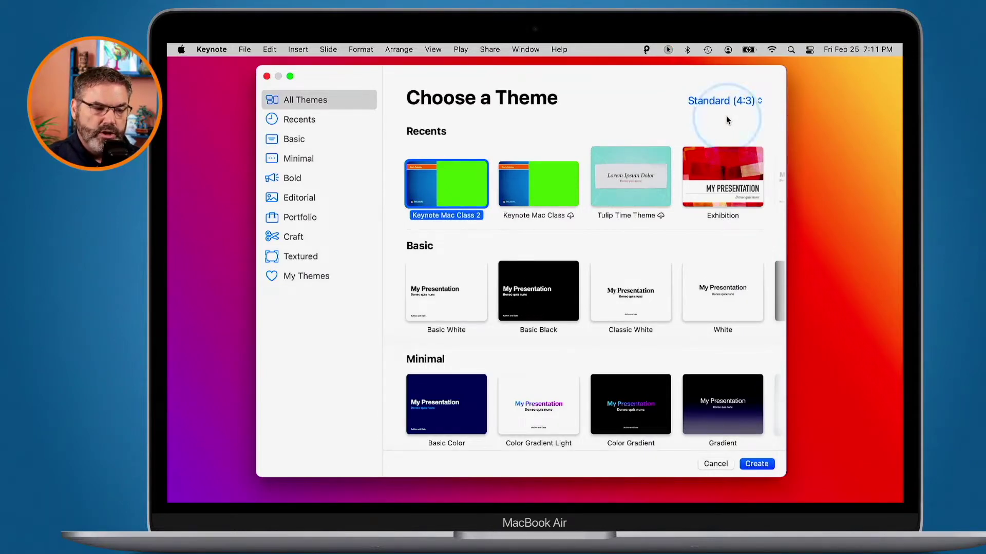
click(721, 100)
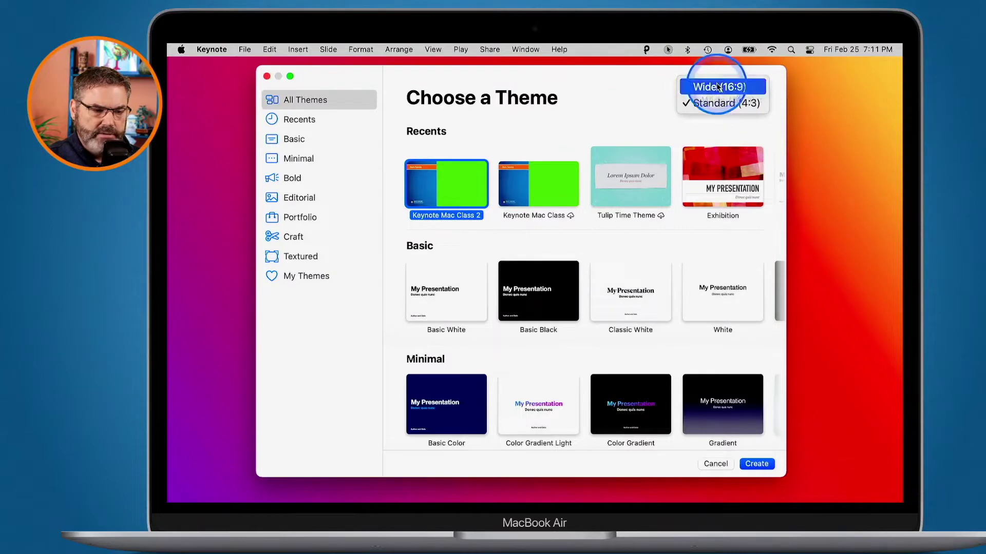
click(714, 90)
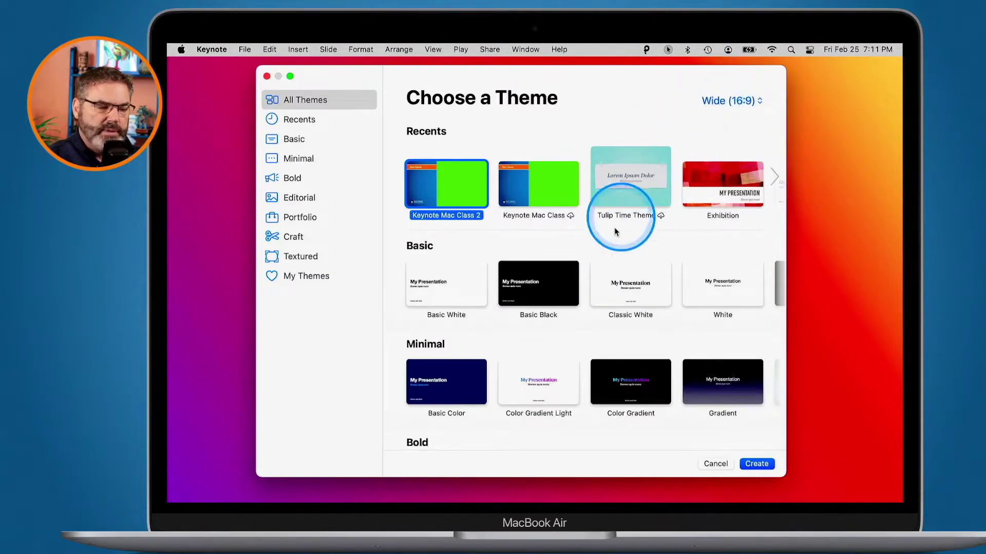
Step: Browse the theme categories, expanding the Bold group, and select the Photo Essay theme
scroll(594, 264, down, 5)
scroll(594, 272, down, 4)
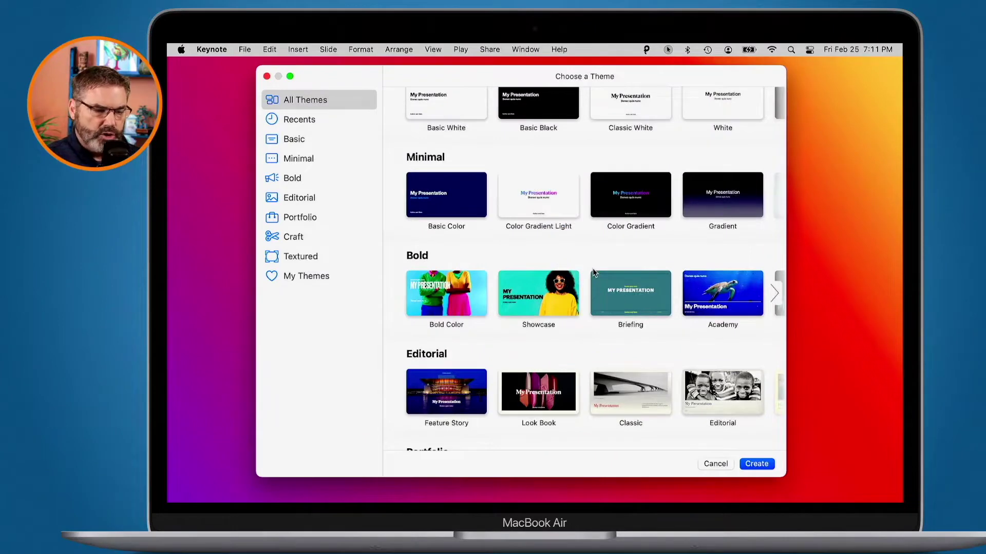
scroll(592, 273, down, 1)
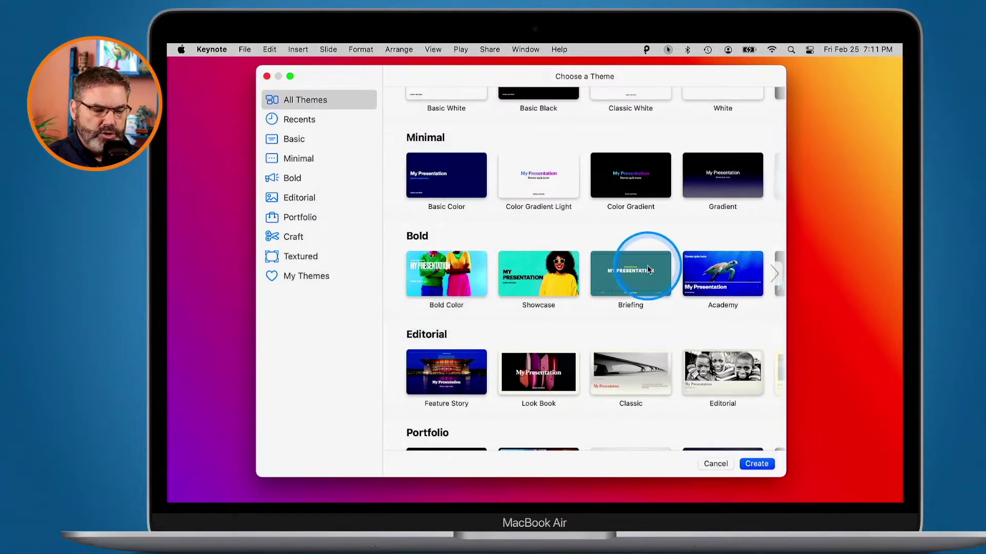
click(772, 275)
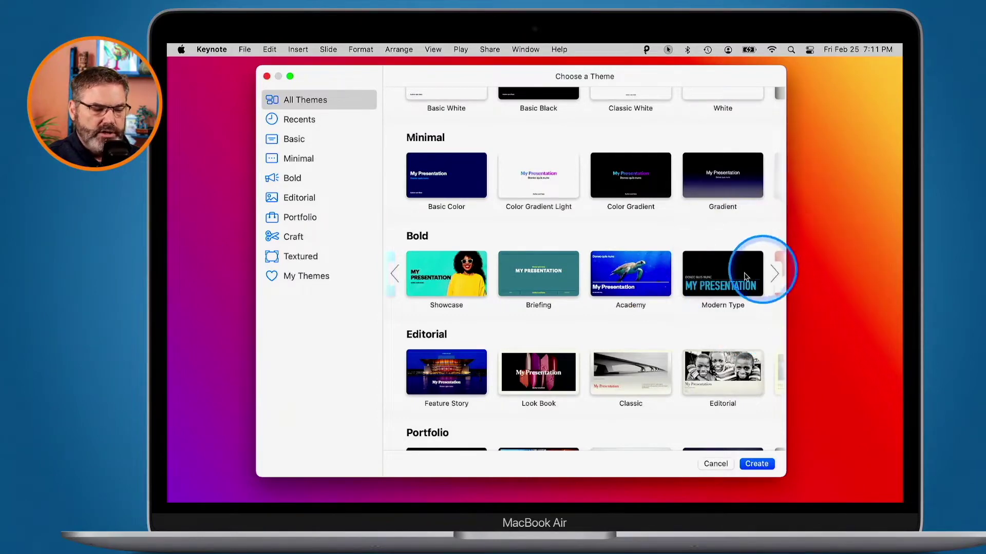
scroll(654, 279, right, 3)
scroll(685, 183, right, 2)
scroll(683, 174, right, 4)
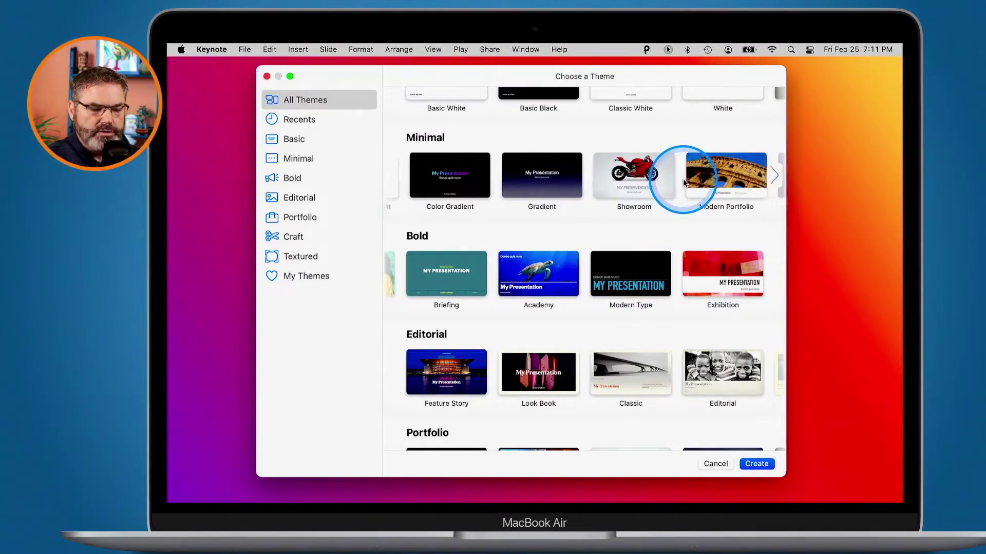
scroll(671, 365, right, 2)
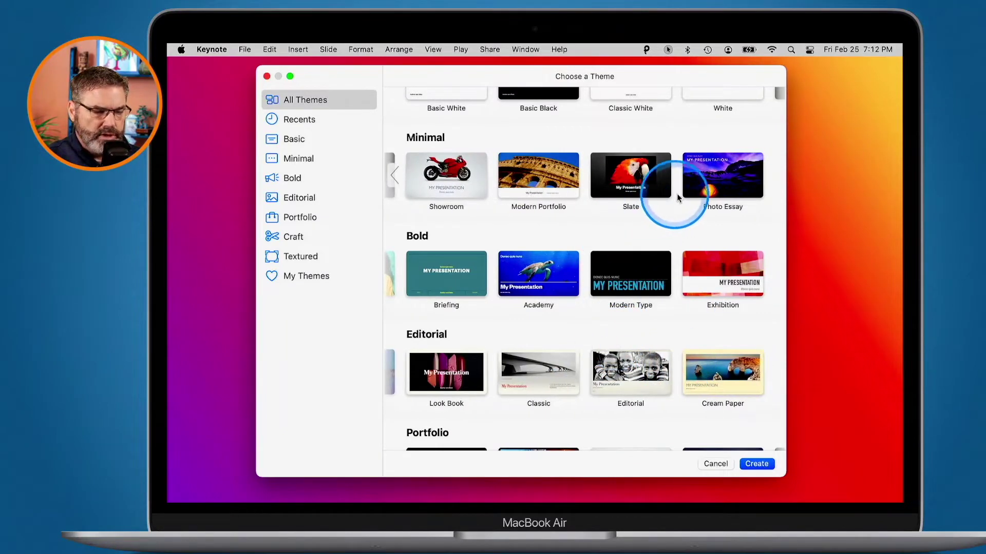
click(724, 177)
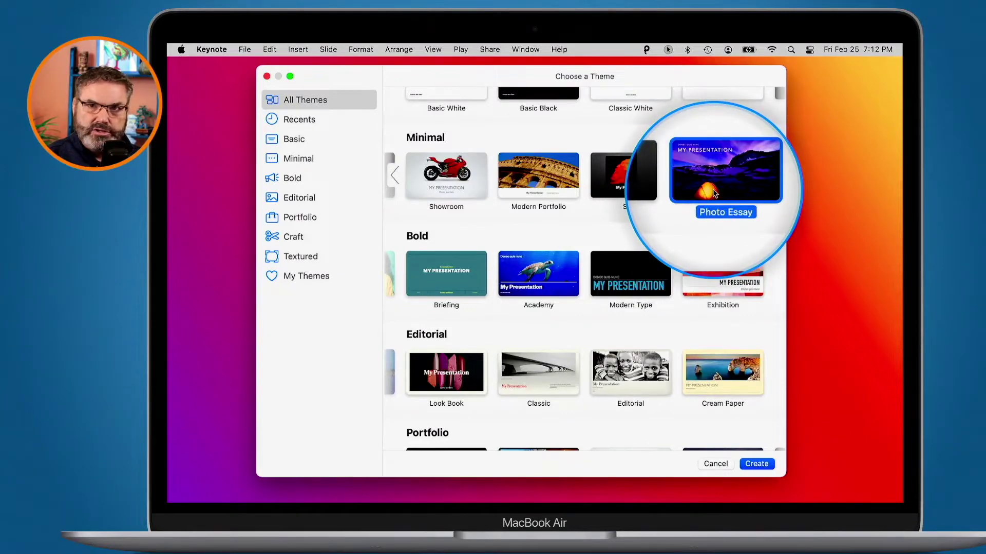
Step: Try Basic Black briefly, then reselect Photo Essay and create the presentation from it
scroll(714, 193, up, 6)
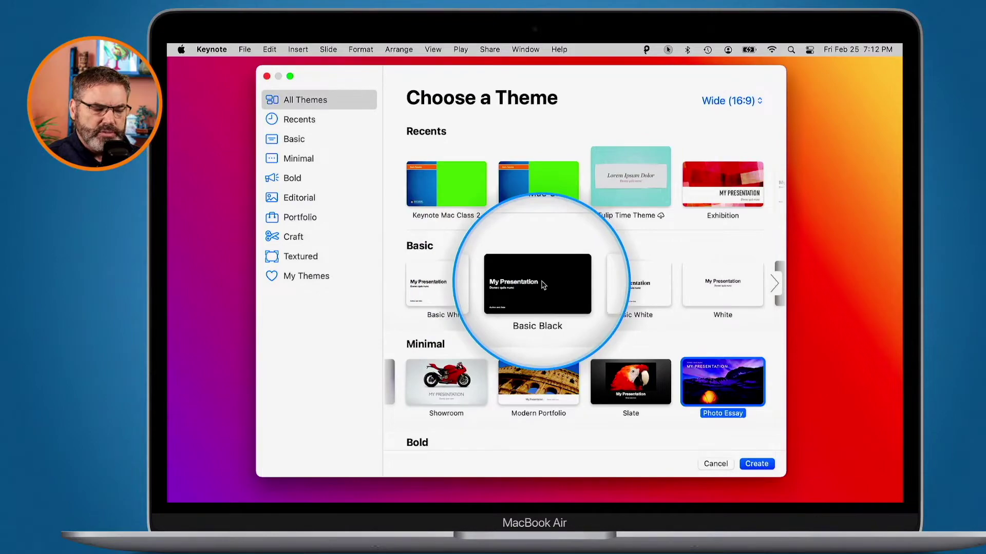
scroll(542, 282, down, 15)
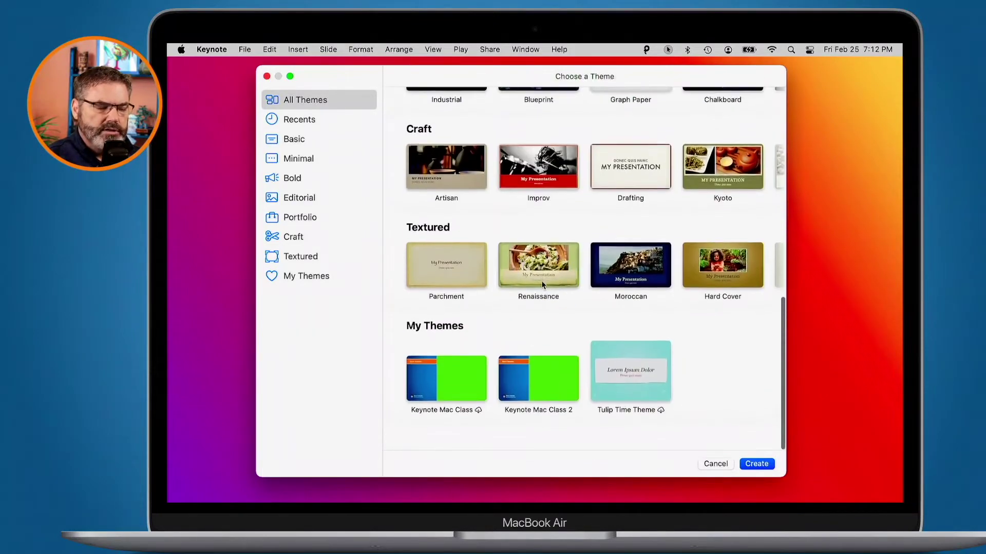
scroll(541, 281, up, 15)
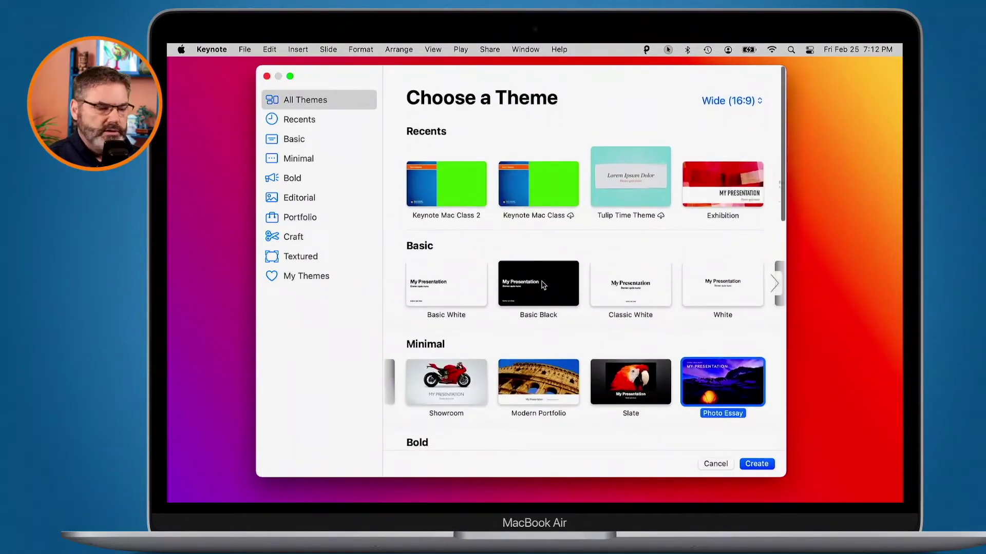
click(538, 283)
scroll(724, 379, down, 3)
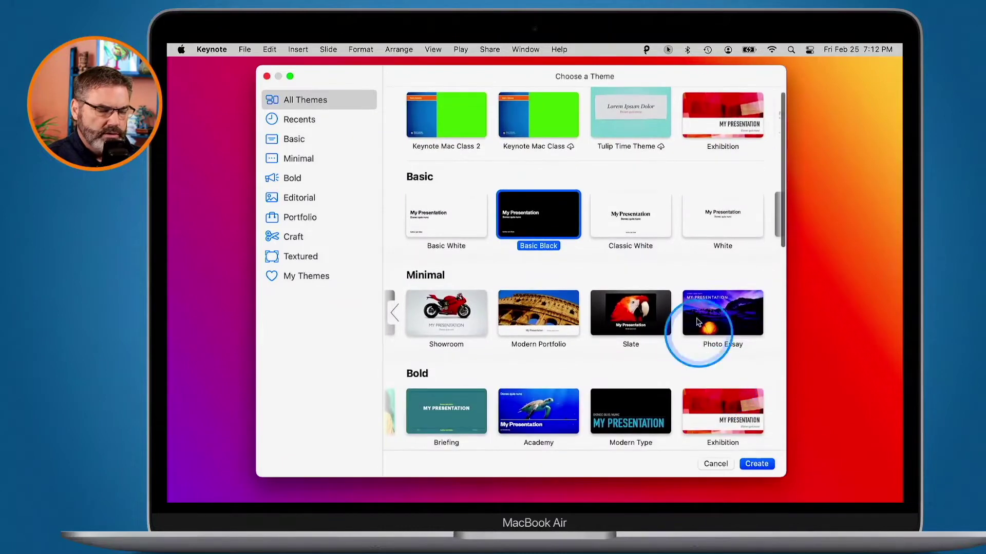
click(720, 321)
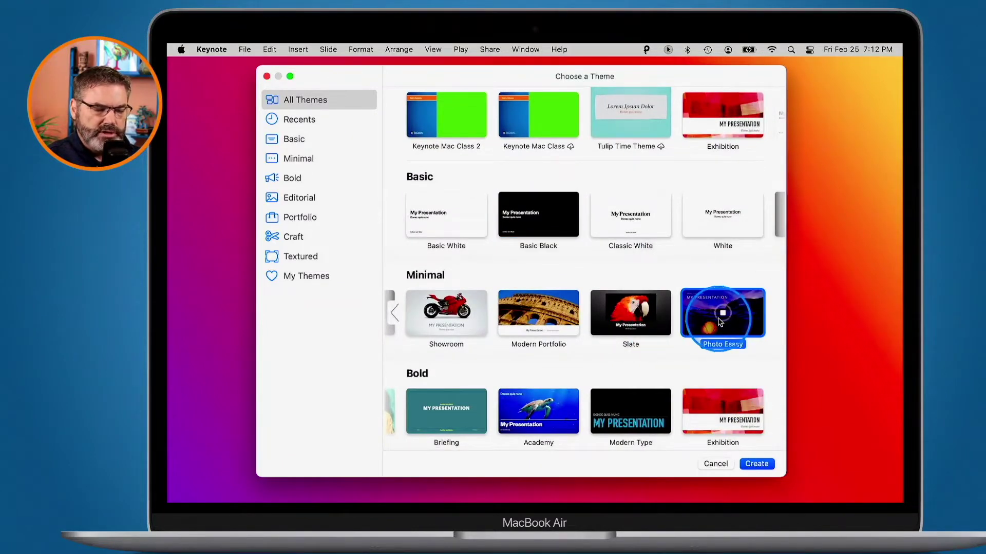
double_click(720, 321)
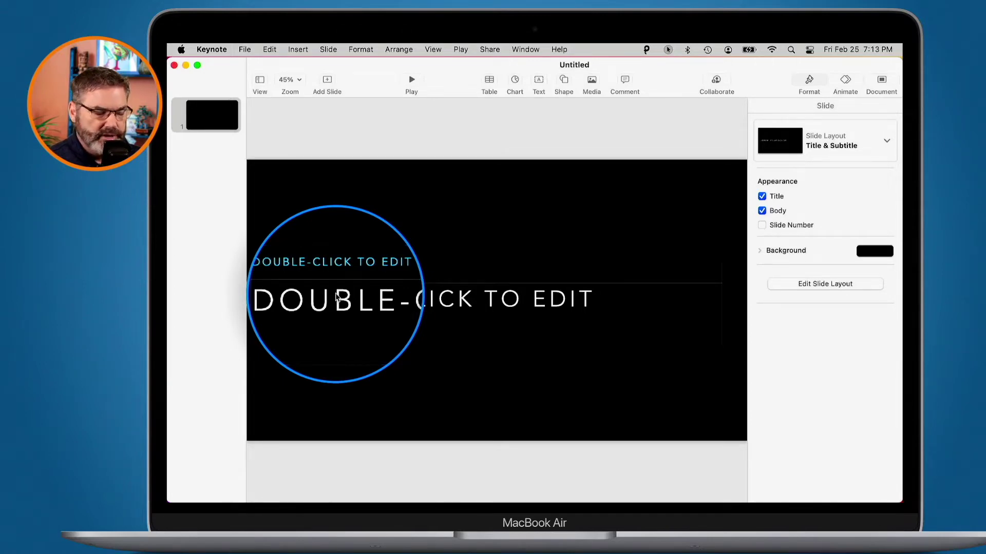
Step: Show the Photo Essay slide layout choices from the Add Slide button
click(328, 80)
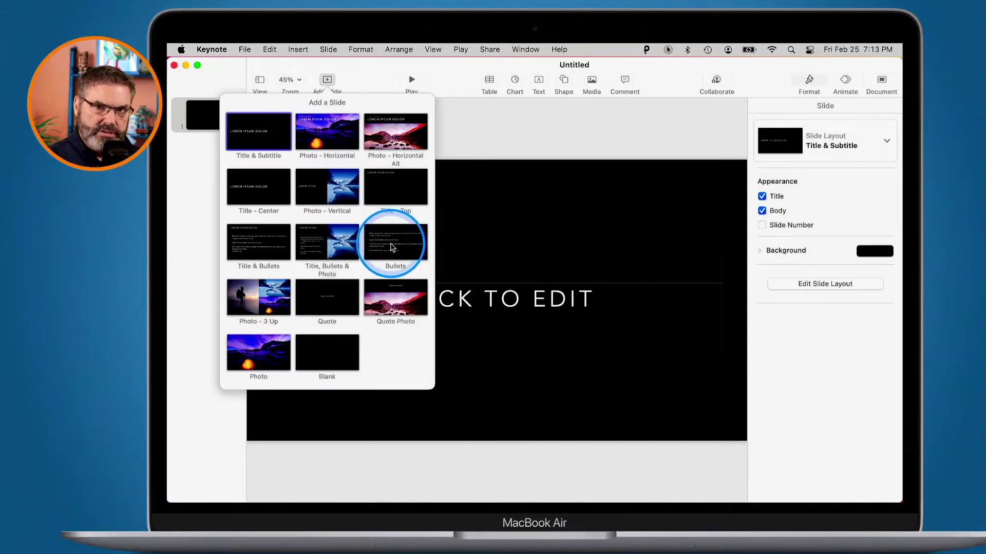
Step: Add four slides using Photo - Vertical, Photo - 3 Up, Bullets and Quote Photo layouts
click(368, 457)
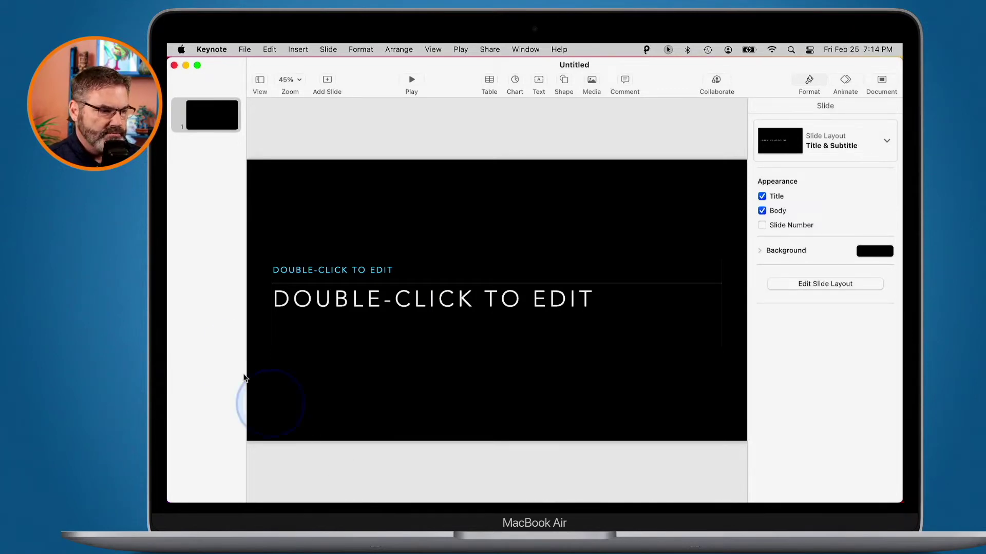
click(326, 80)
click(325, 185)
click(328, 94)
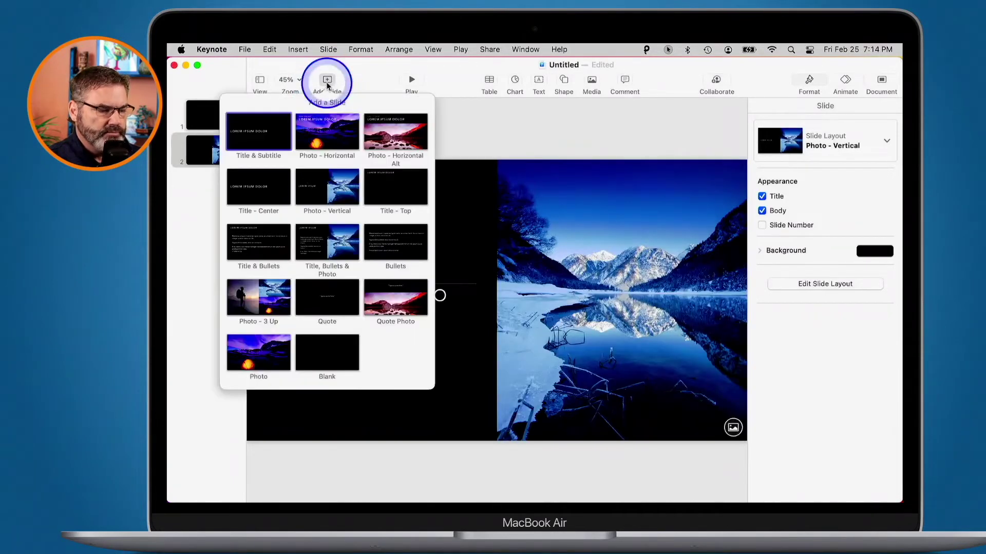
click(262, 287)
click(346, 91)
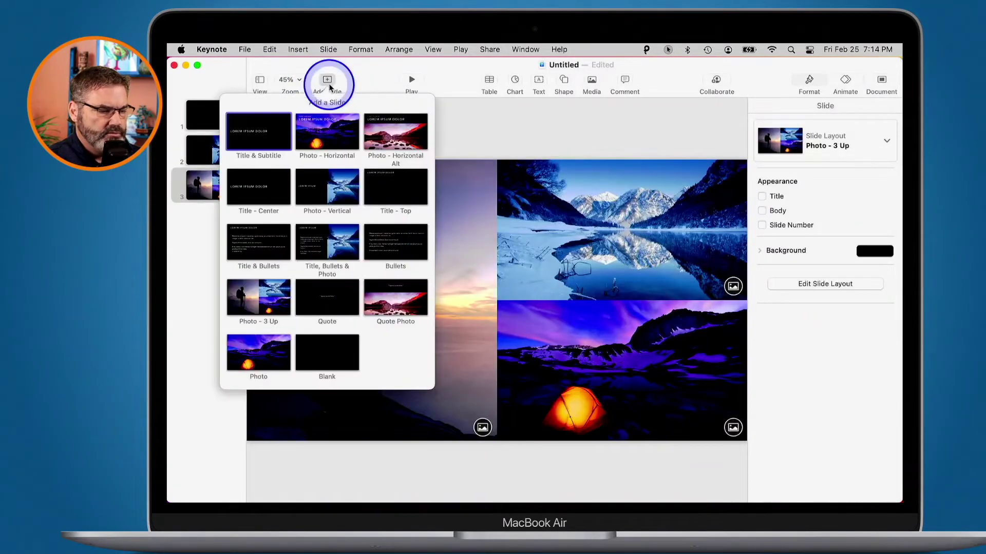
click(384, 237)
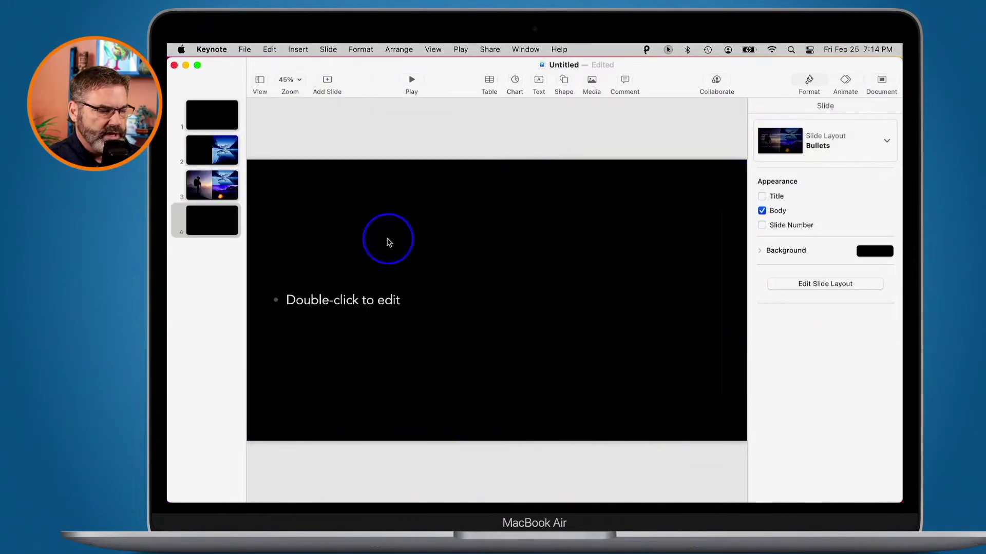
click(327, 83)
click(390, 302)
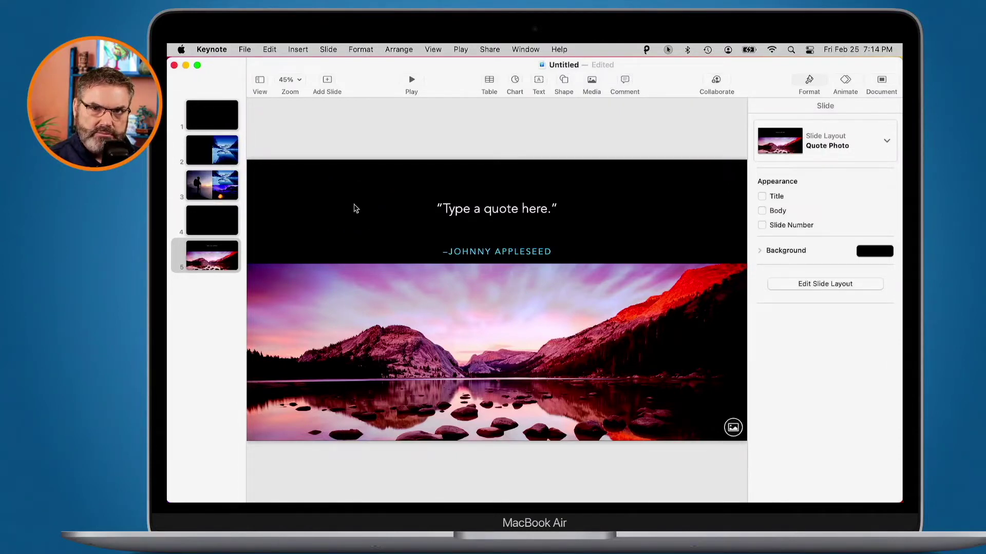
Step: Change the deck's theme from the Document inspector to Feature Story in the Editorial group
click(876, 86)
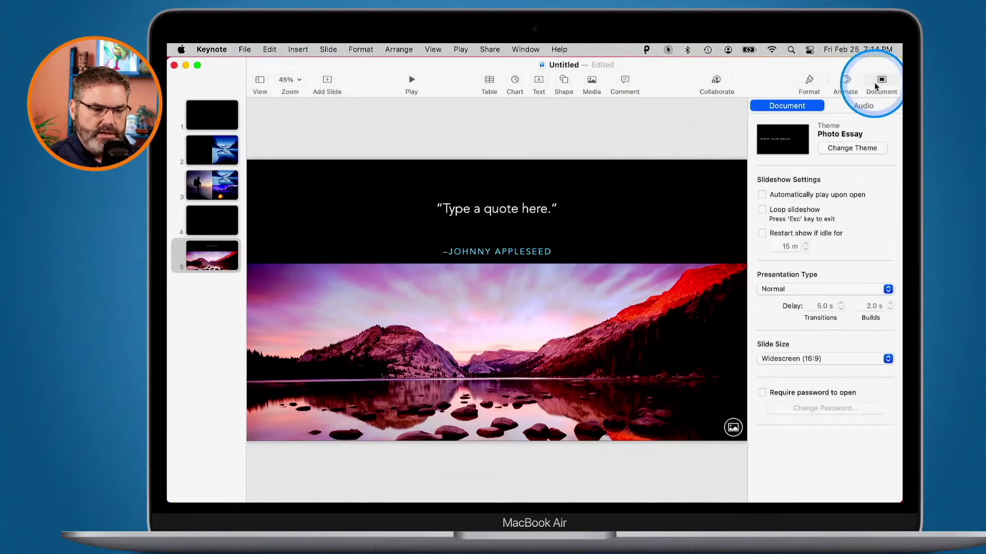
click(844, 146)
scroll(543, 291, down, 10)
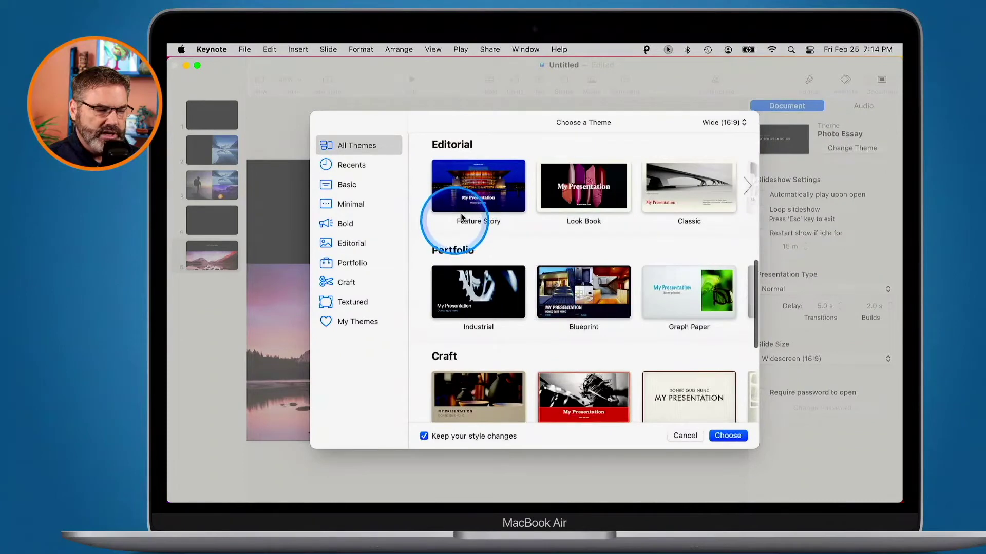
click(483, 195)
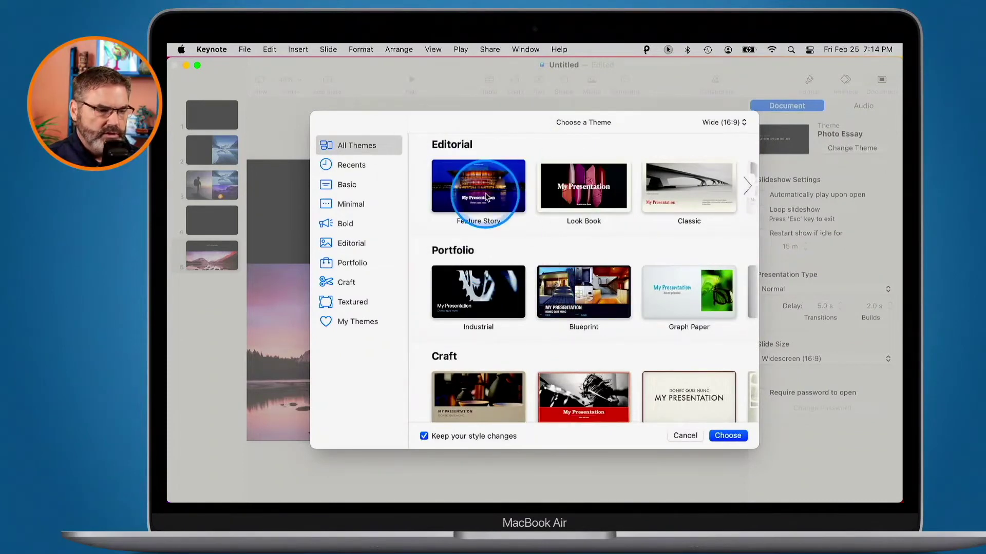
click(723, 437)
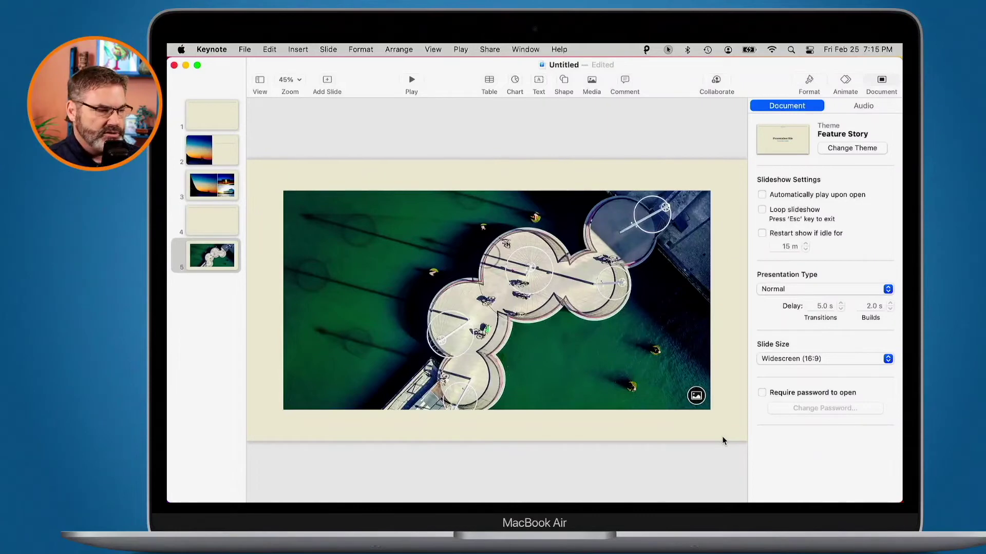
Step: Reopen the Keynote Mac Class presentation from File > Open Recent
click(243, 48)
mouse_move(261, 93)
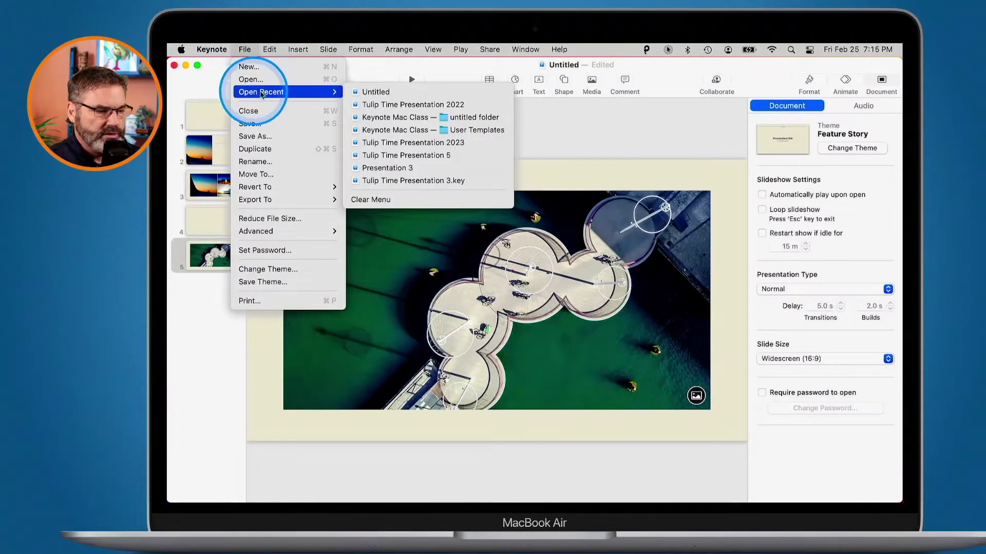
click(386, 119)
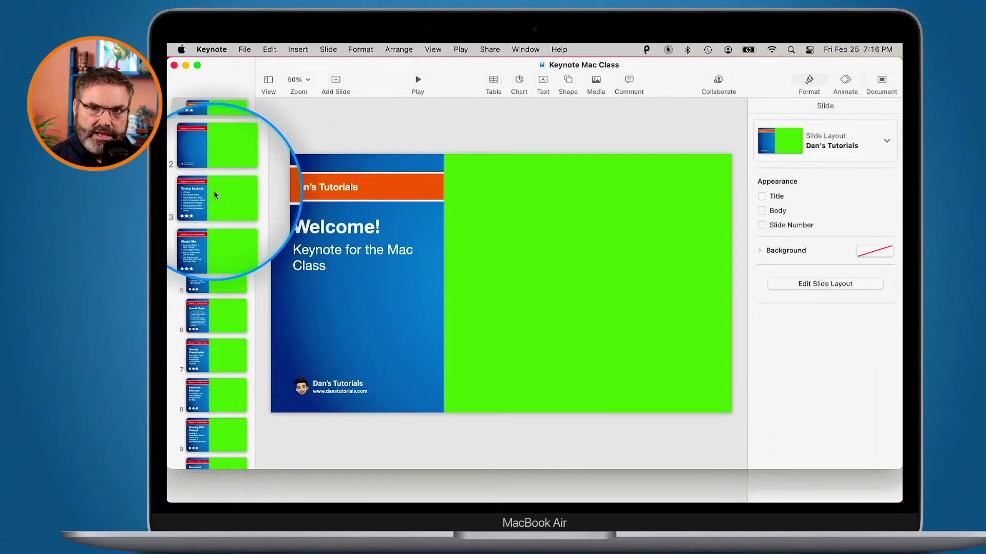
Step: Create a new deck from the Keynote Mac Class 2 theme and add a Topic-layout slide
click(244, 50)
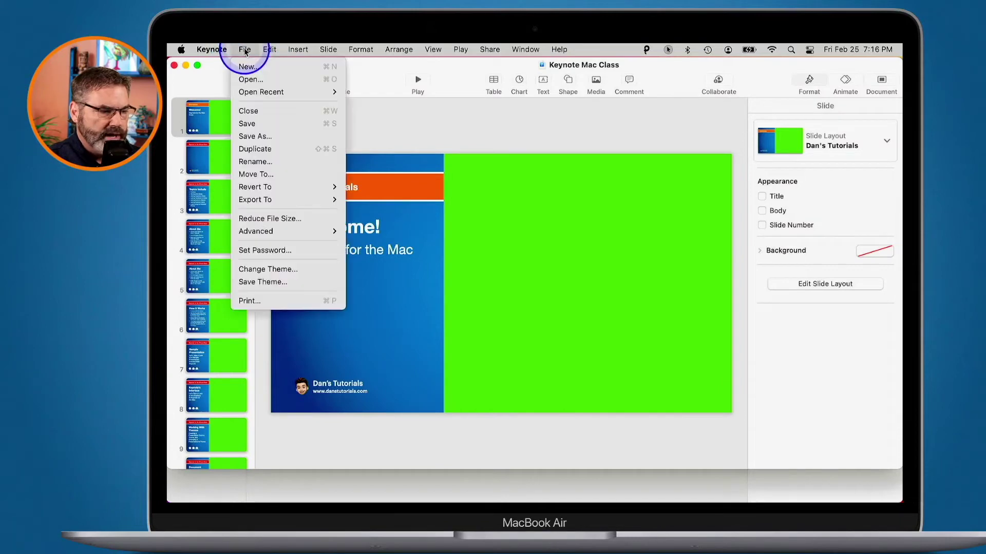
click(252, 67)
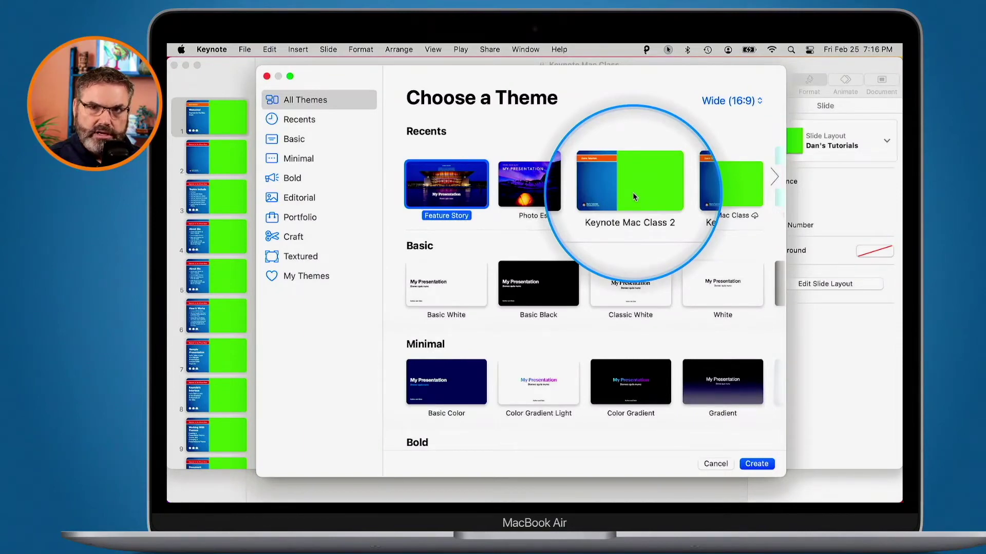
double_click(633, 194)
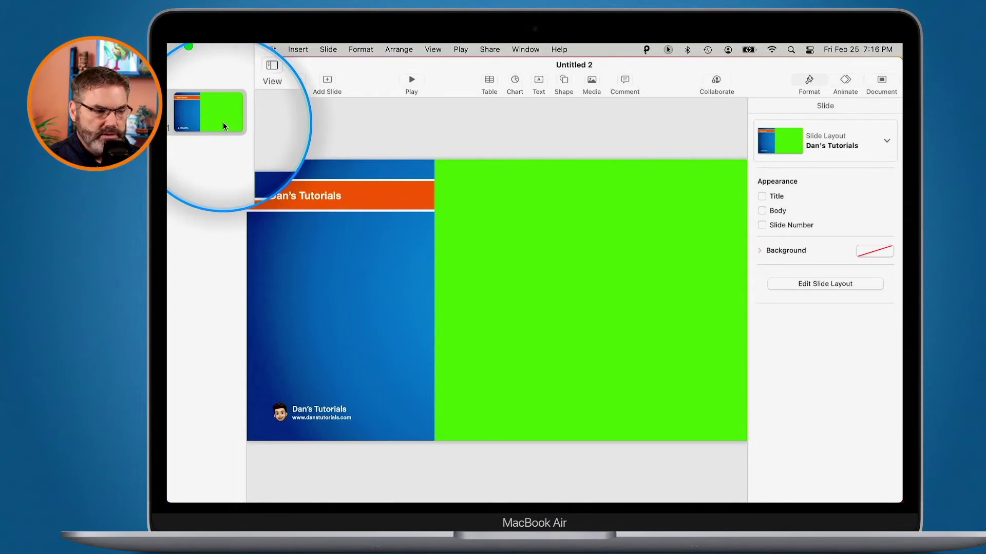
click(327, 81)
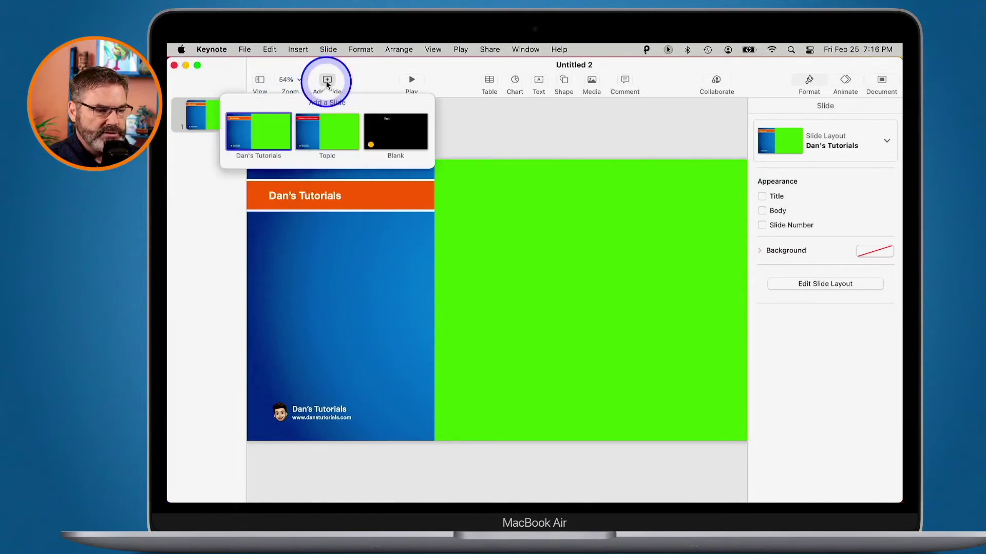
click(328, 137)
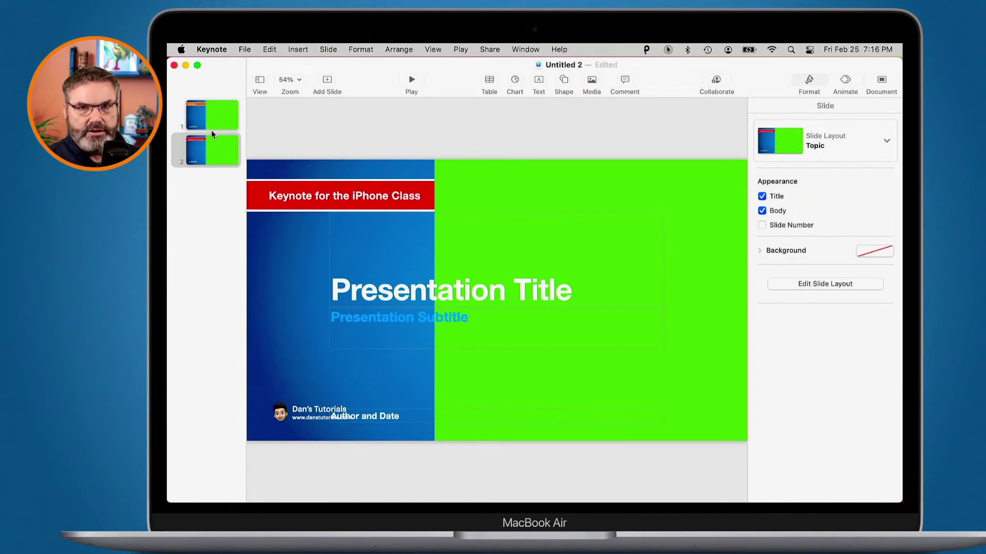
Step: Close Untitled 2 and delete it without saving, returning to the Keynote Mac Class deck
click(174, 65)
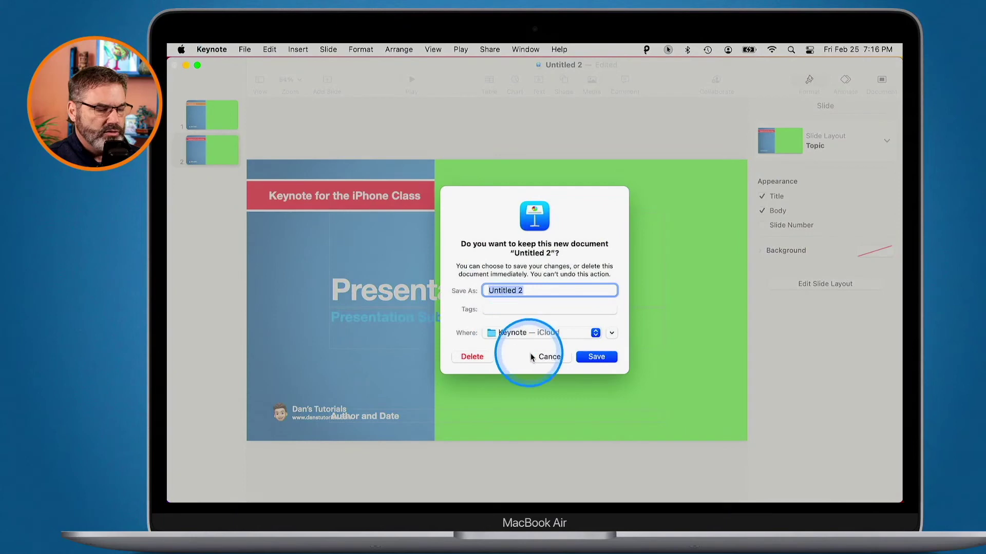
click(472, 358)
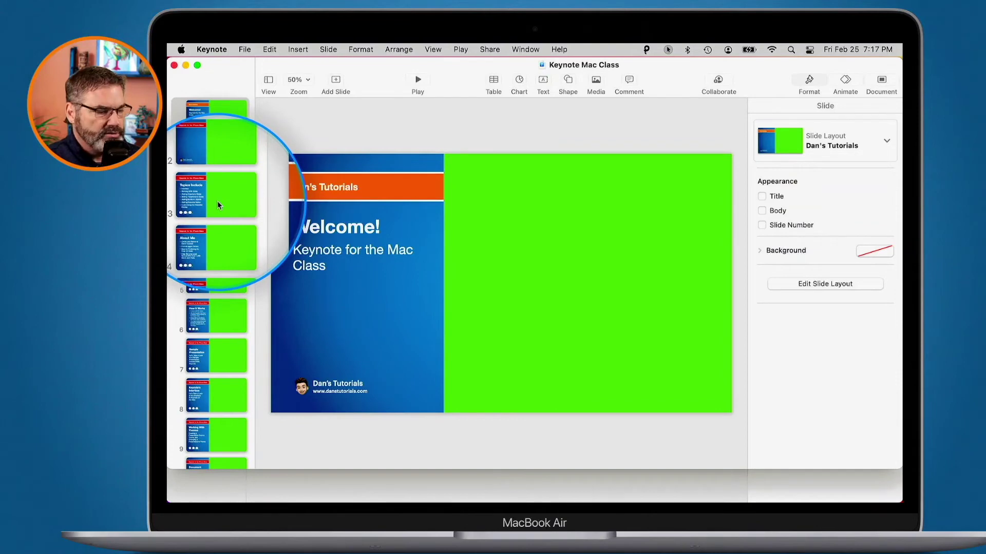
scroll(217, 205, down, 10)
scroll(217, 206, up, 10)
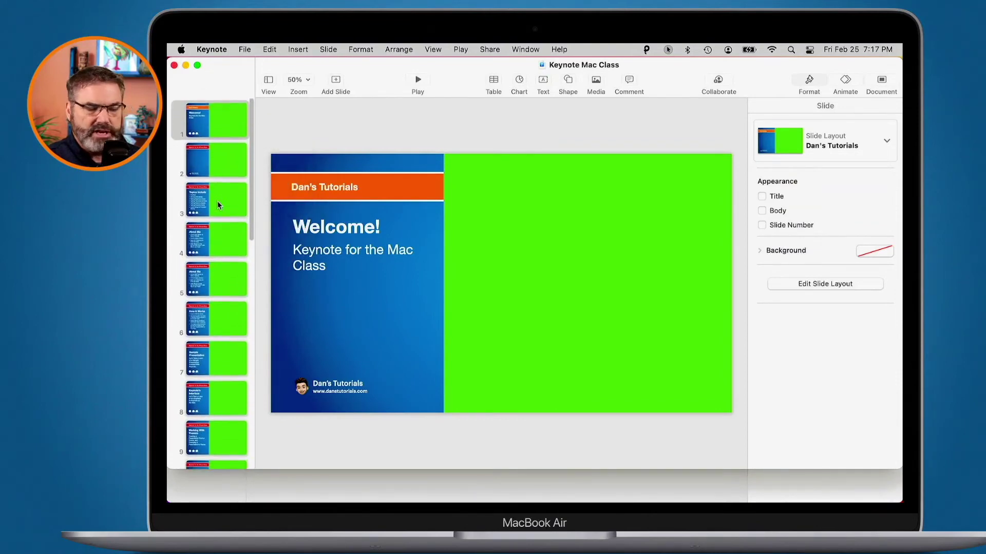
Step: Save the deck to the Theme Chooser as 'Keynote Mac Class 3' and start a presentation from it
click(244, 49)
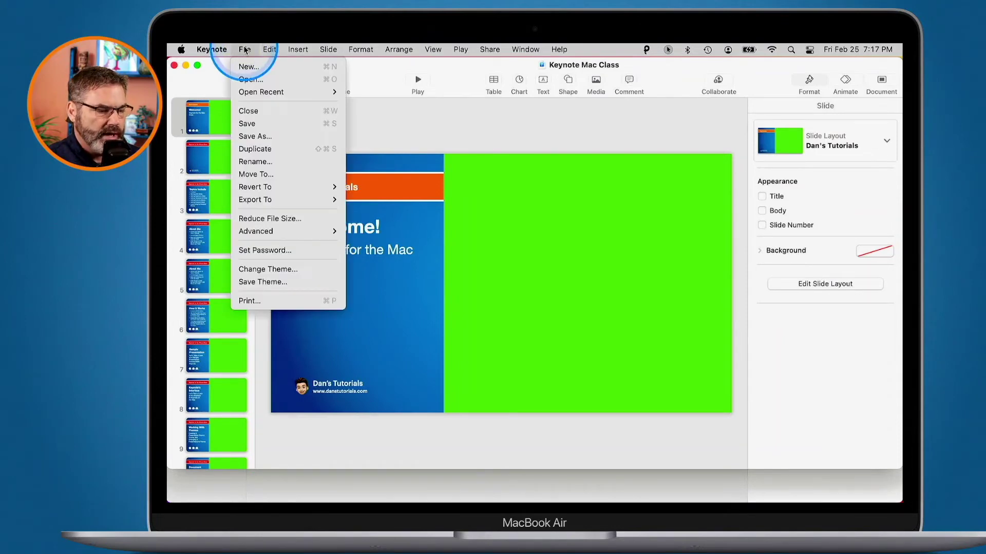
click(259, 284)
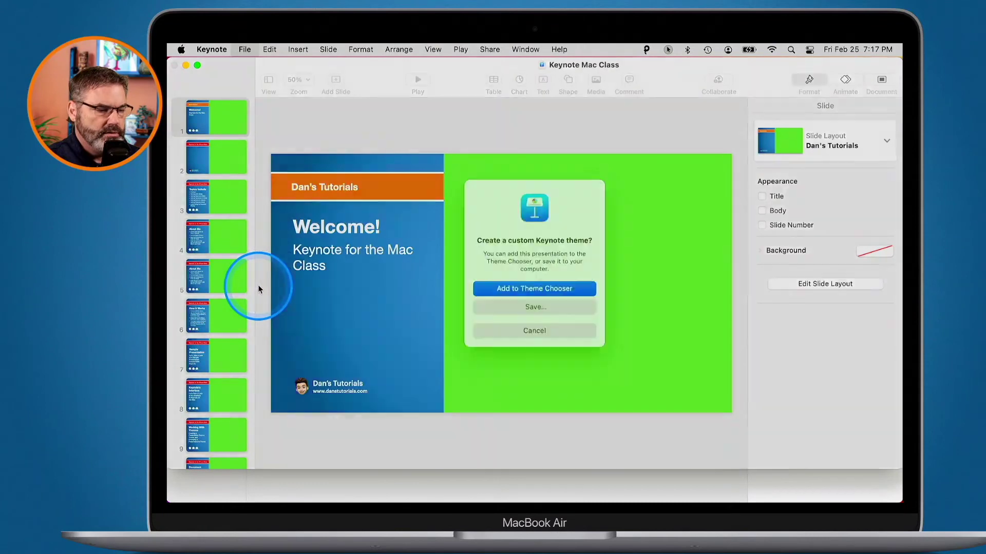
click(534, 291)
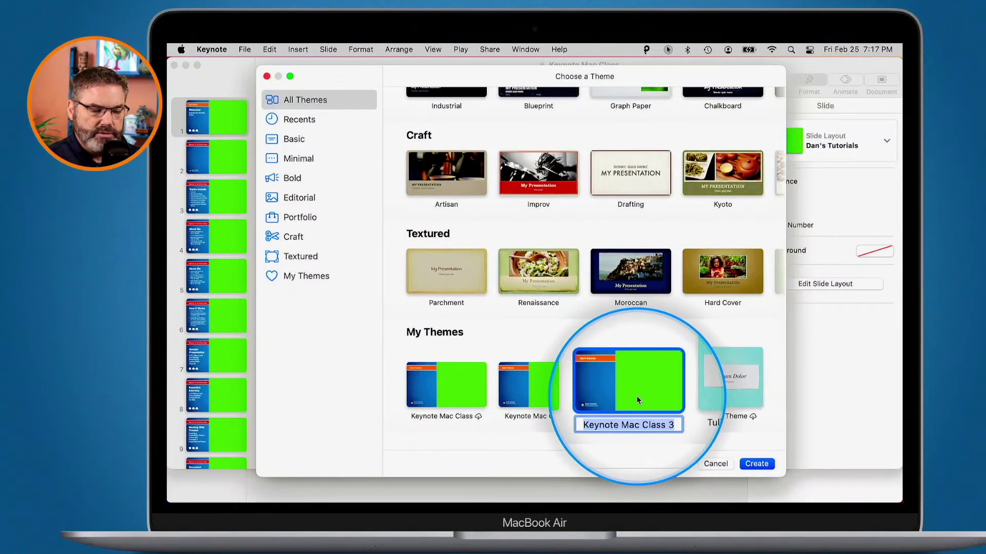
key(Return)
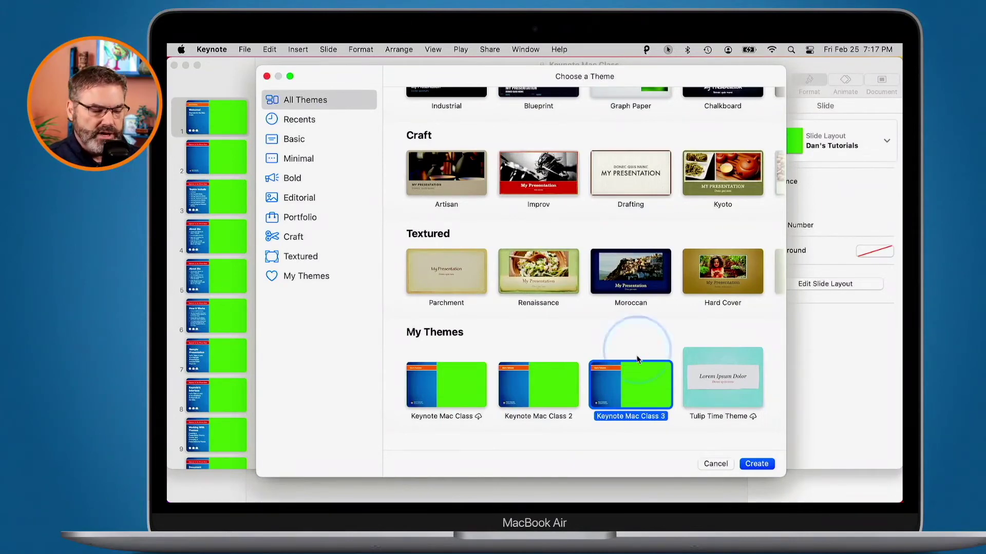
double_click(631, 385)
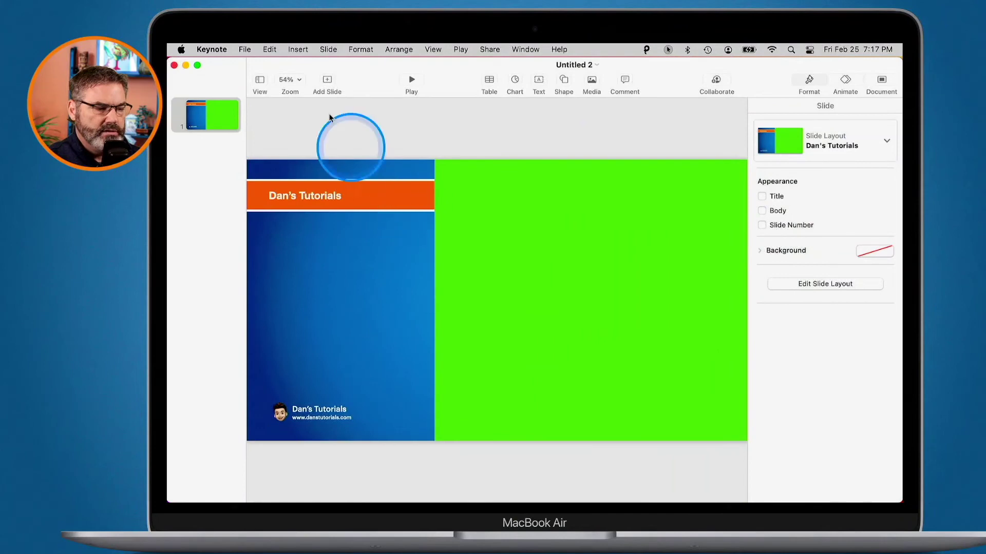
click(326, 82)
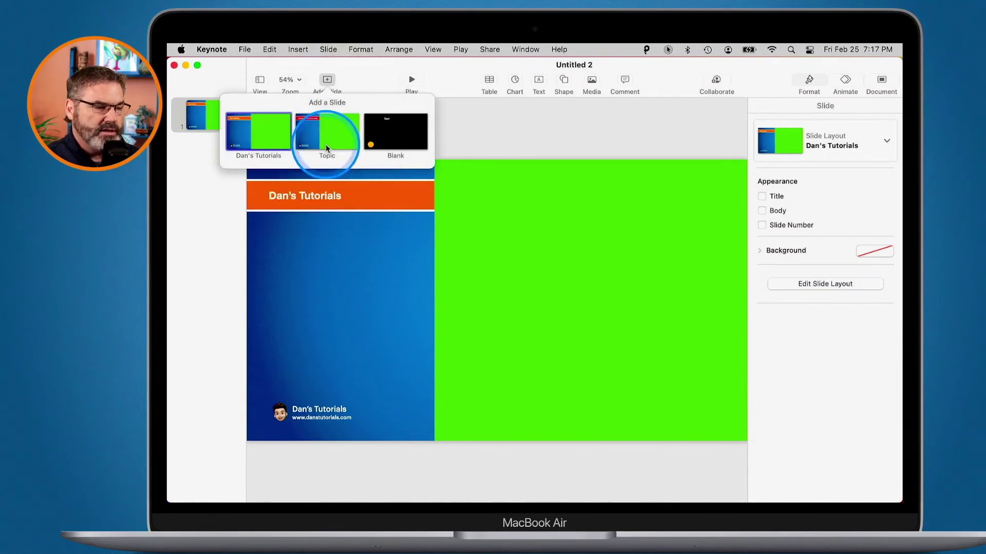
click(244, 50)
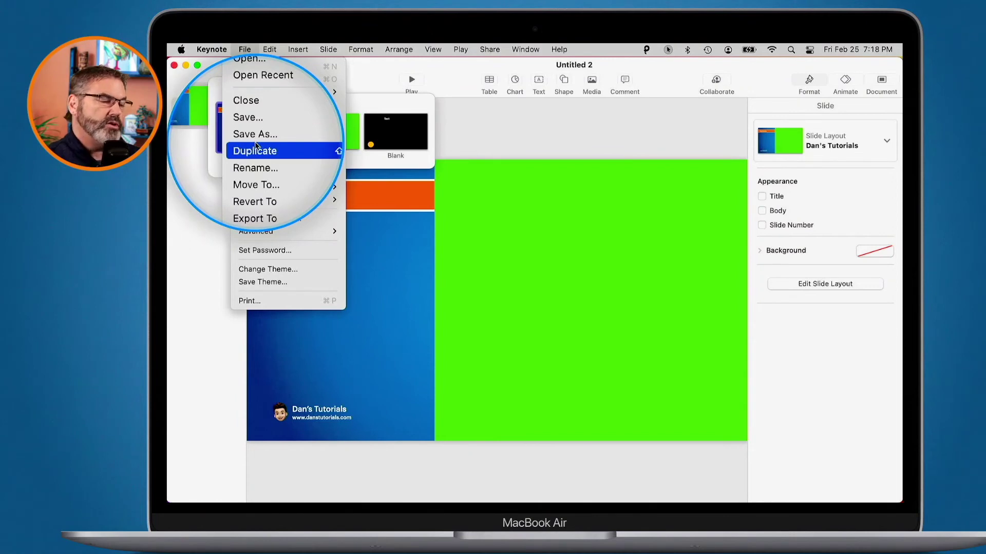
click(198, 198)
click(240, 50)
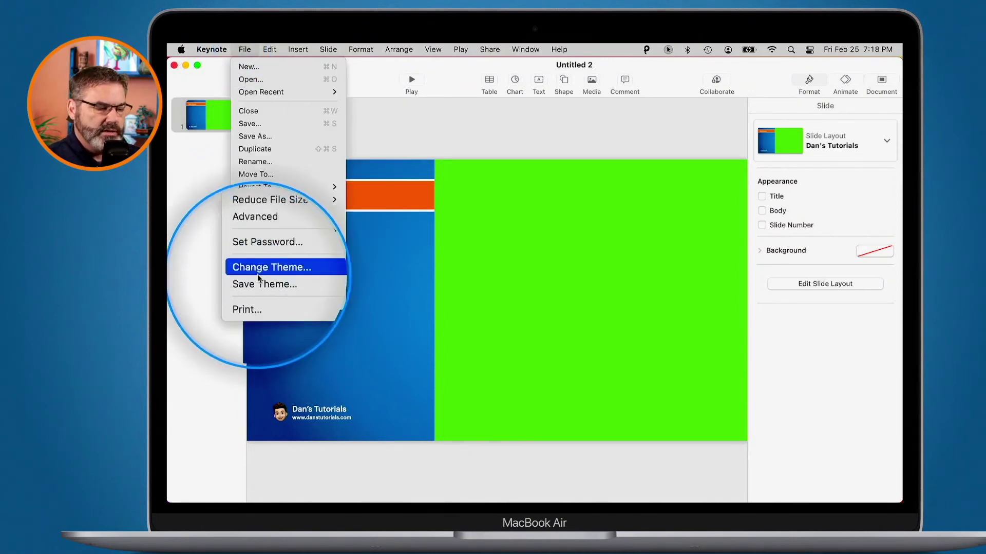